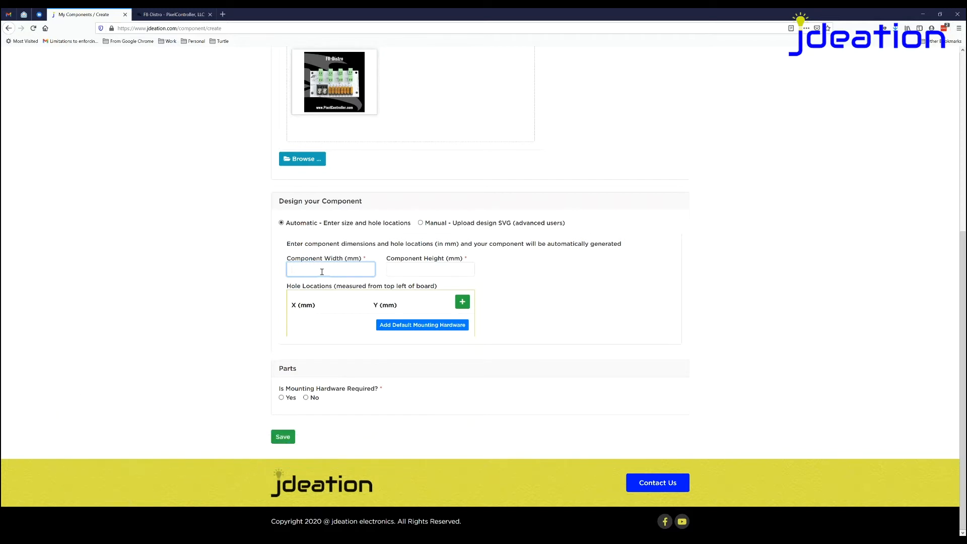
Set the component's width to 94 mm and height to 50 mm, and add four empty hole location rows.
text(94)
key(Tab)
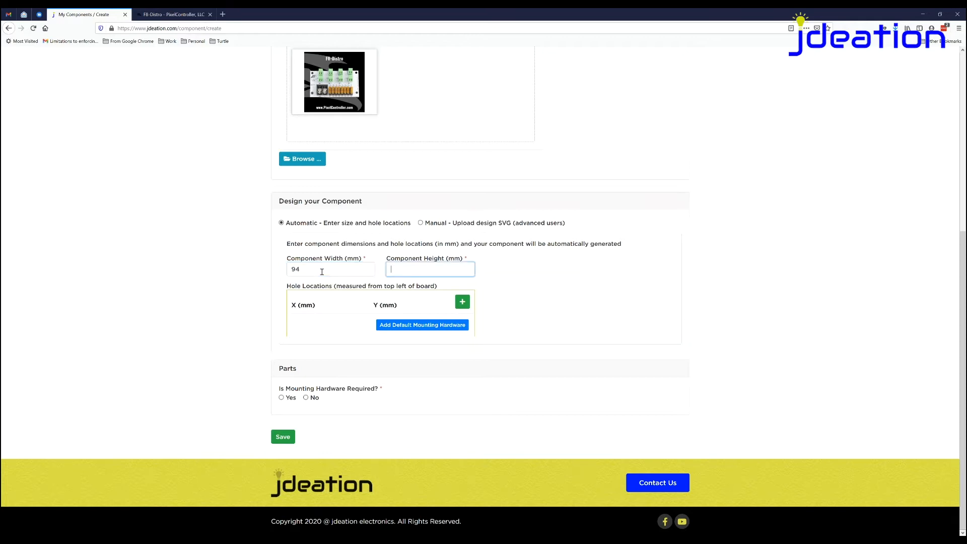
text(50)
click(462, 303)
click(462, 303)
click(462, 302)
click(462, 302)
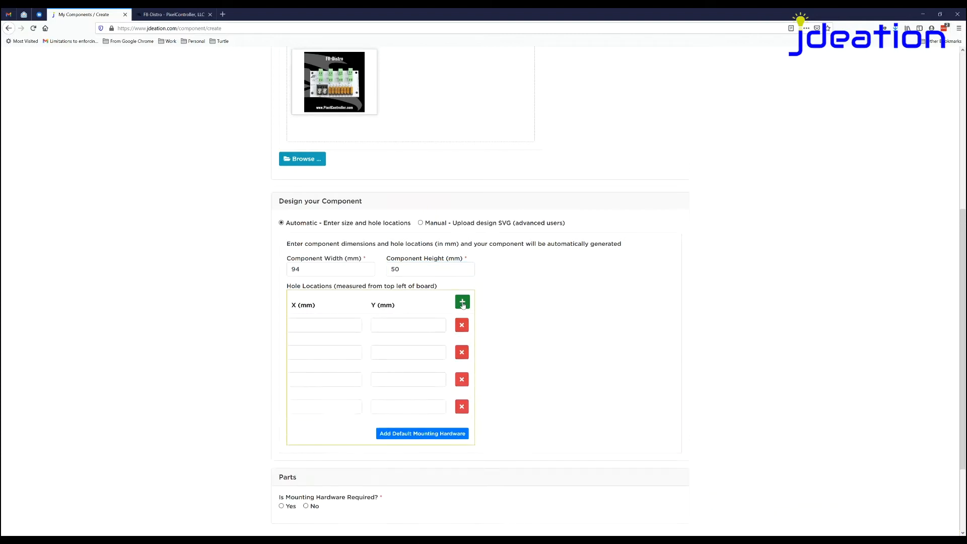
Enter the first two hole locations as X 5, Y 5 mm and X 5, Y 43 mm.
click(332, 324)
text(5)
key(Tab)
text(5)
key(Tab)
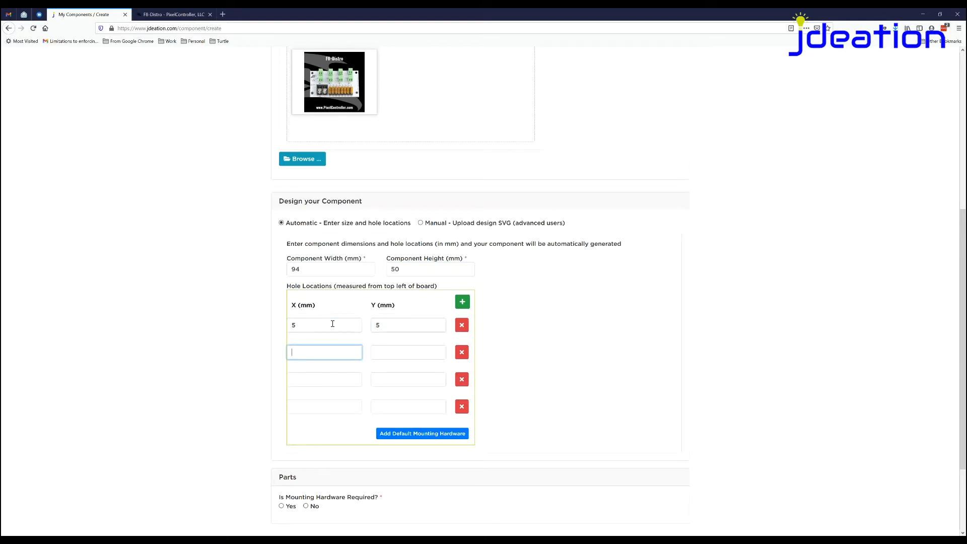
text(5)
key(Tab)
text(43)
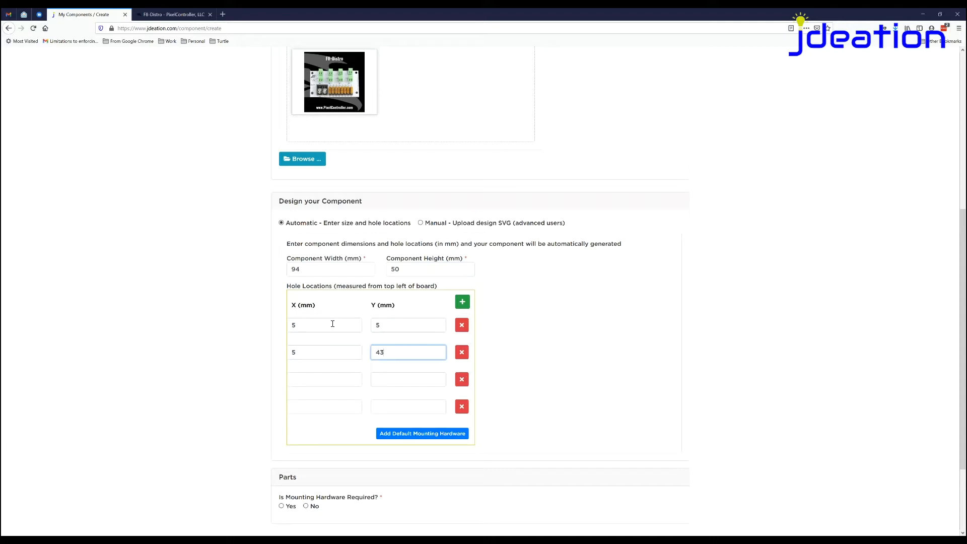
Enter the third and fourth hole locations as X 86, Y 5 mm and X 86, Y 43 mm.
click(312, 378)
text(86)
key(Tab)
text(5)
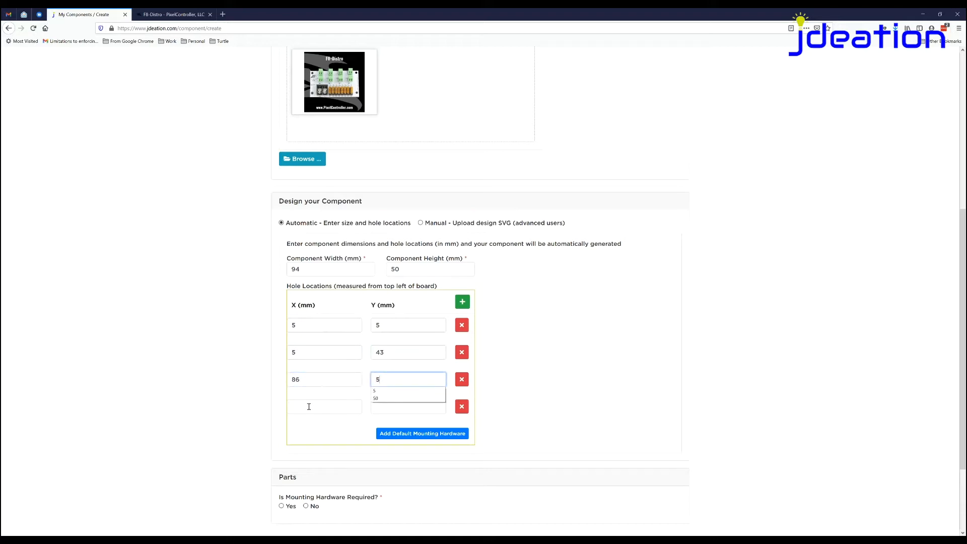
click(306, 407)
text(86)
key(Tab)
text(43)
click(569, 408)
Add the default mounting hardware to the parts list, with mounting hardware required set to Yes.
scroll(567, 408, down, 2)
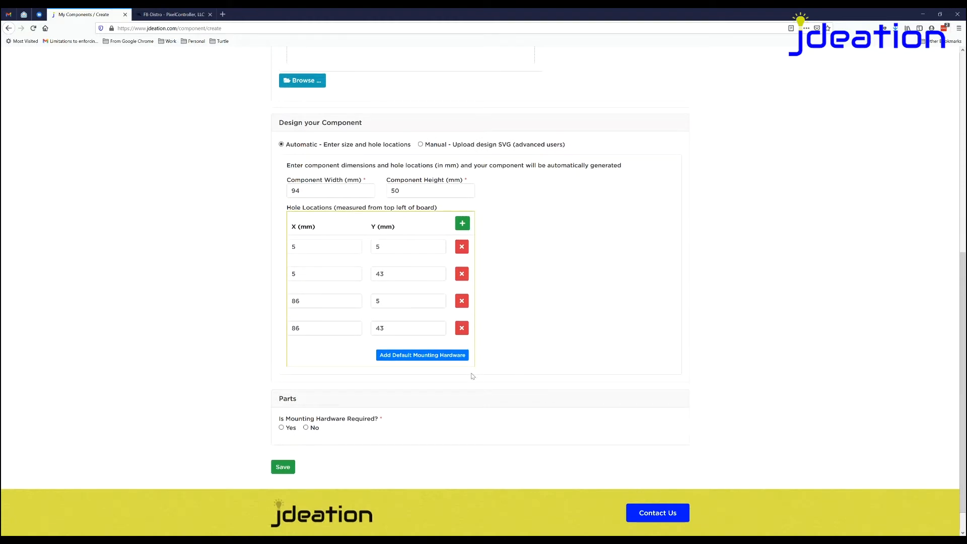
click(424, 357)
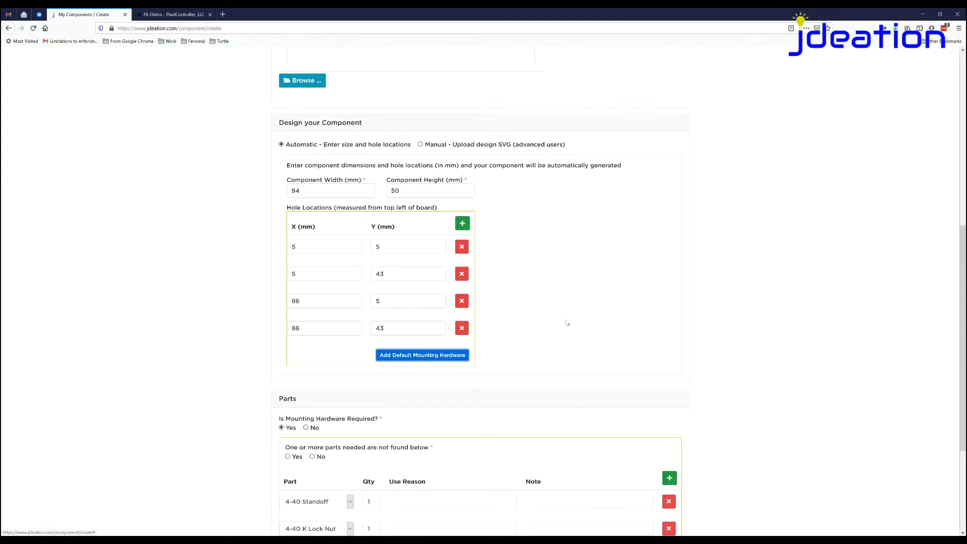
scroll(568, 322, down, 3)
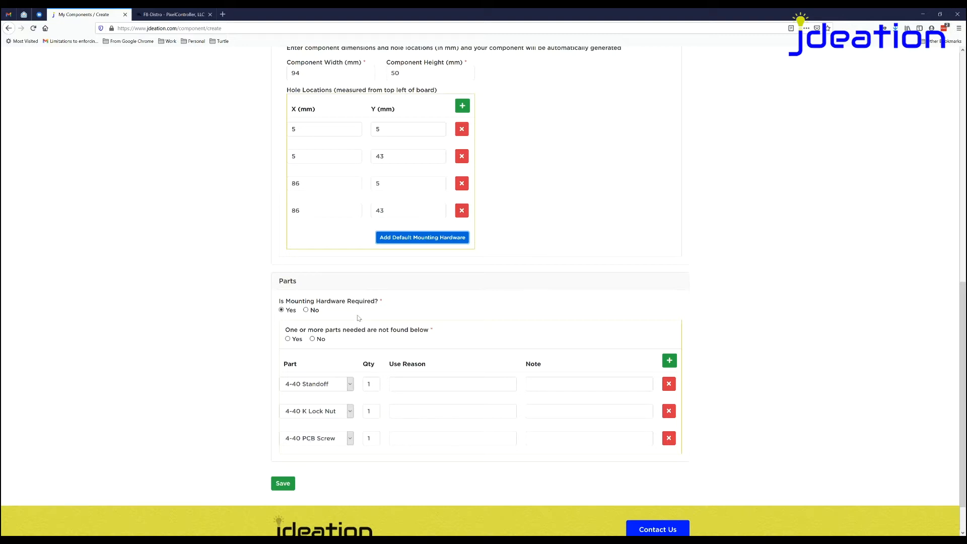
click(283, 311)
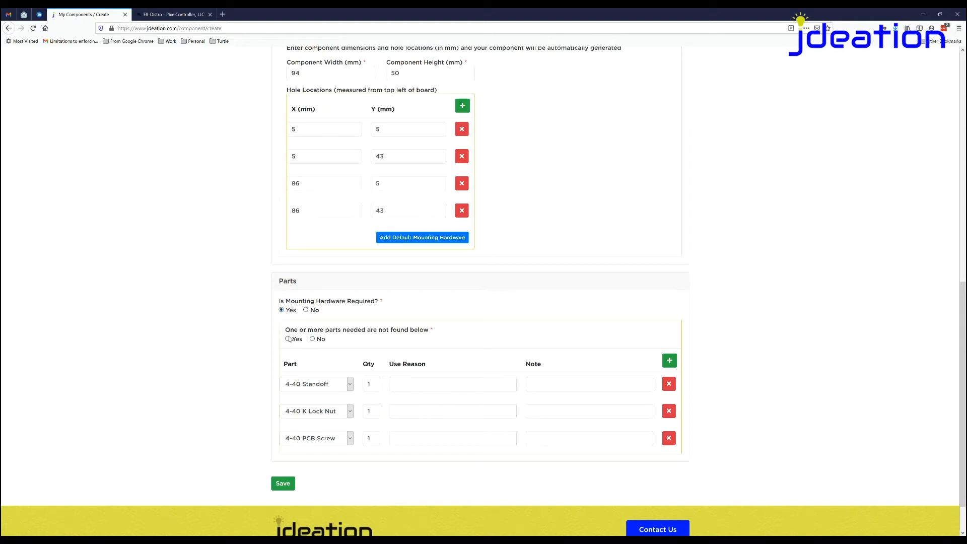
Check the available parts for the first row, answer Yes to needed parts not being found, and save the component.
click(351, 388)
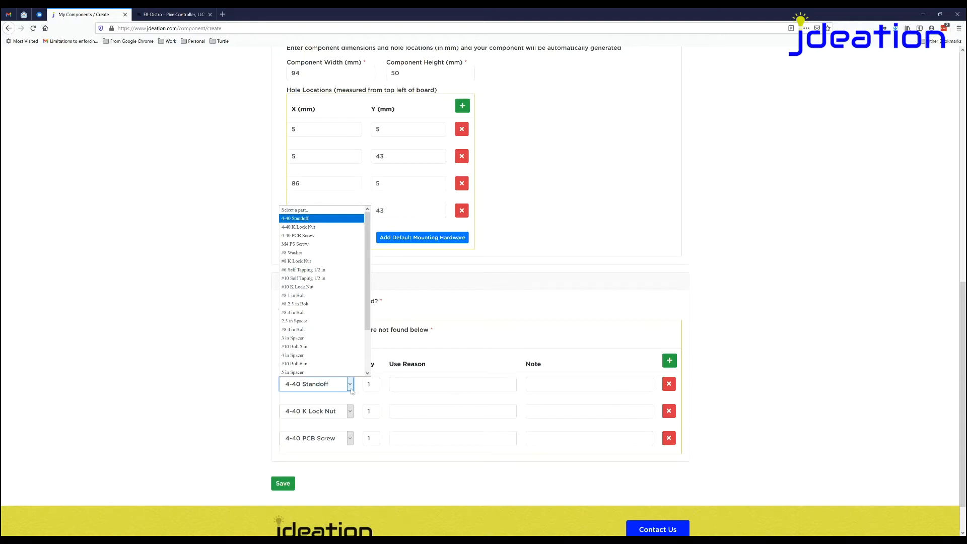
click(351, 391)
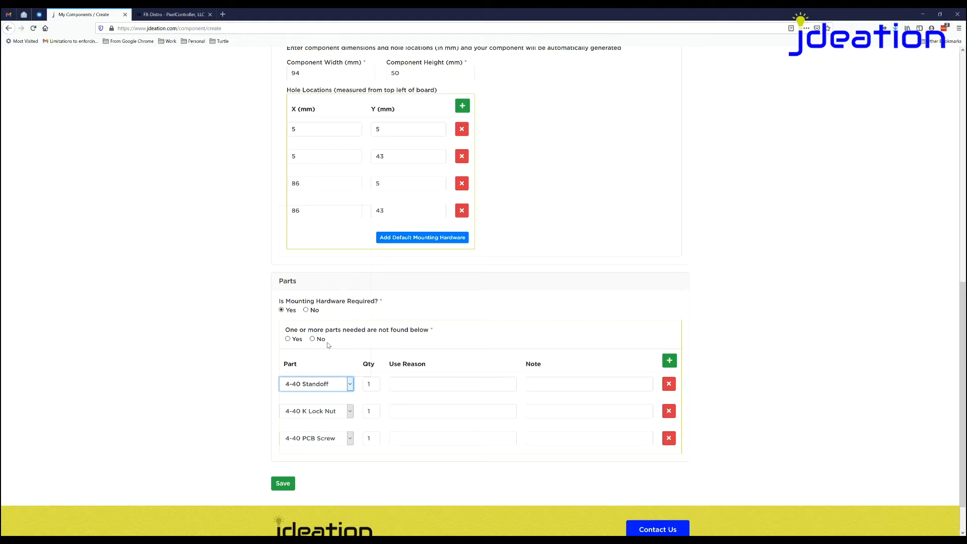
click(313, 339)
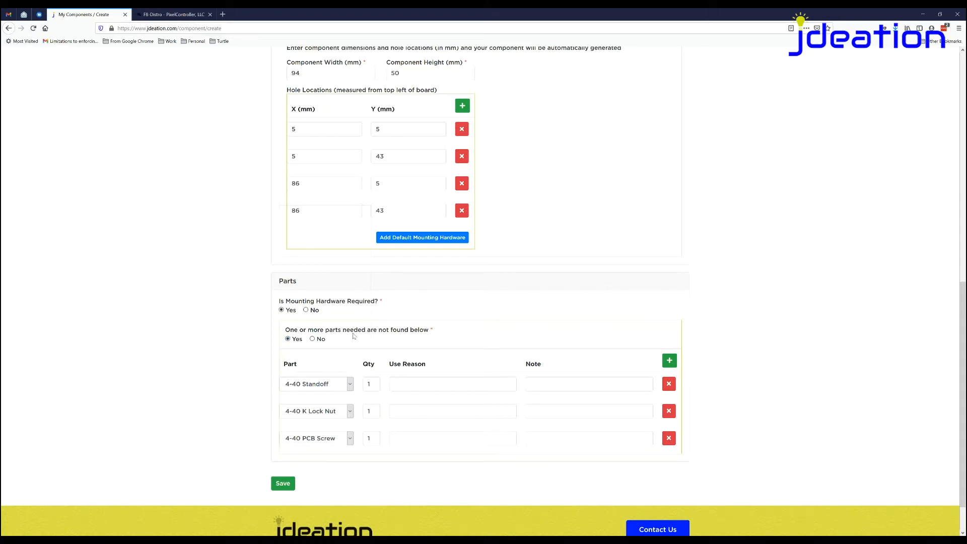
scroll(353, 336, down, 2)
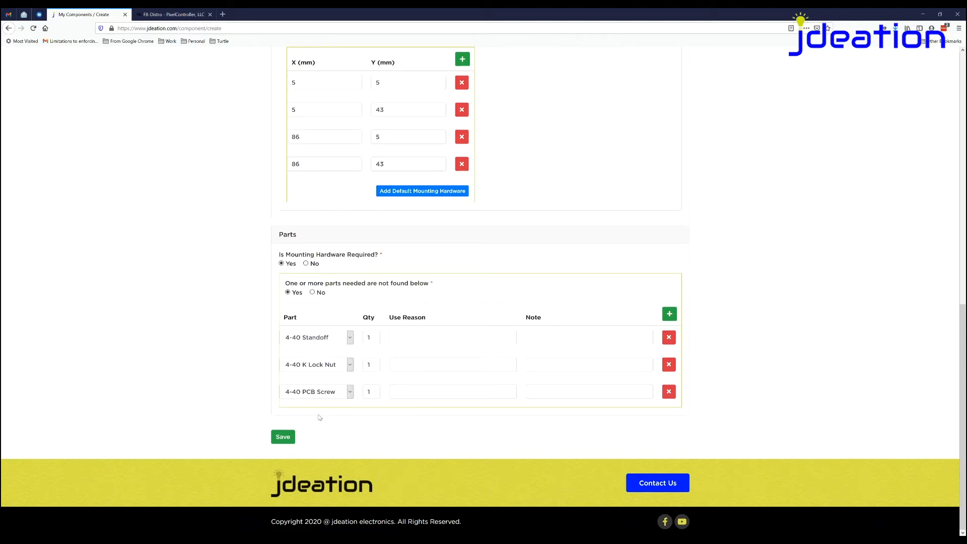
click(283, 436)
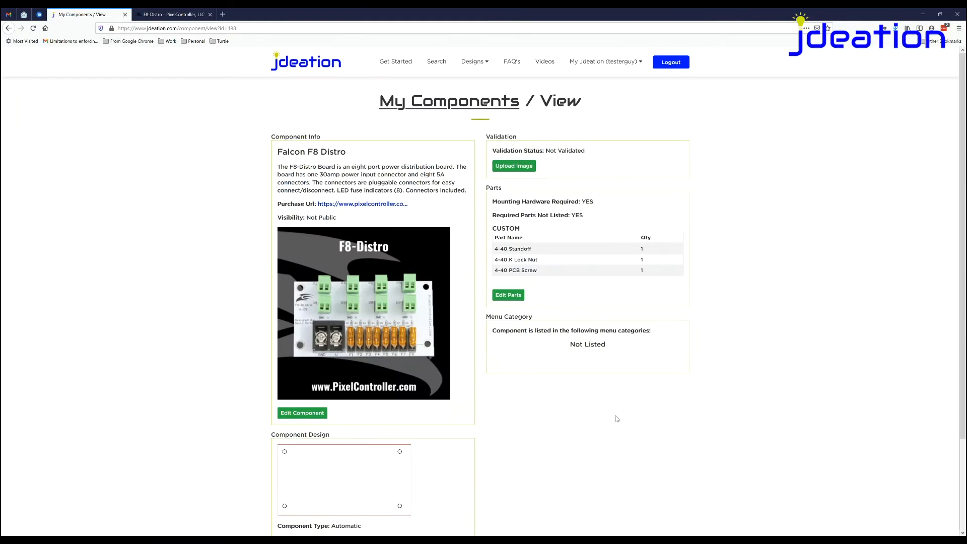
Review the saved component's information, generated hole design, parts, menu category and validation status.
scroll(617, 419, down, 2)
scroll(617, 419, up, 2)
scroll(380, 334, down, 3)
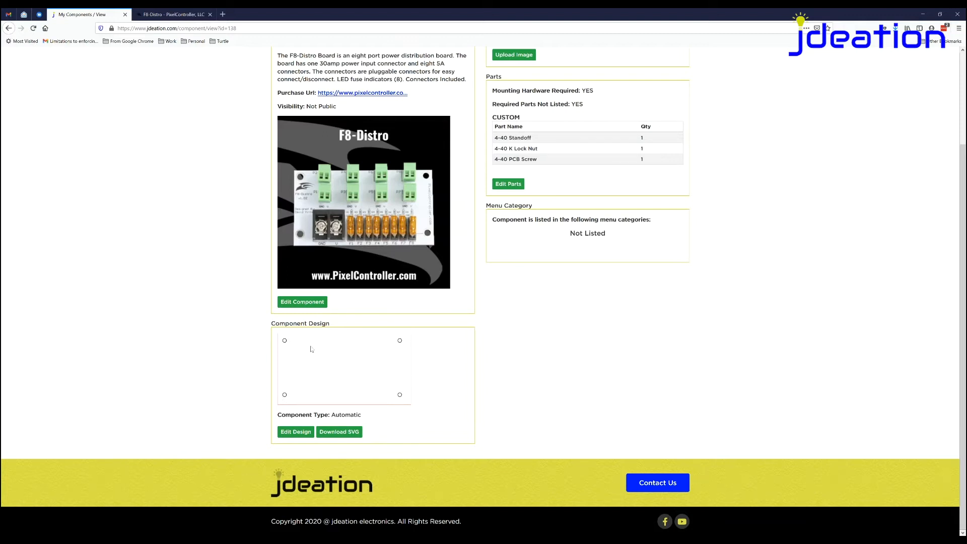
scroll(604, 356, up, 3)
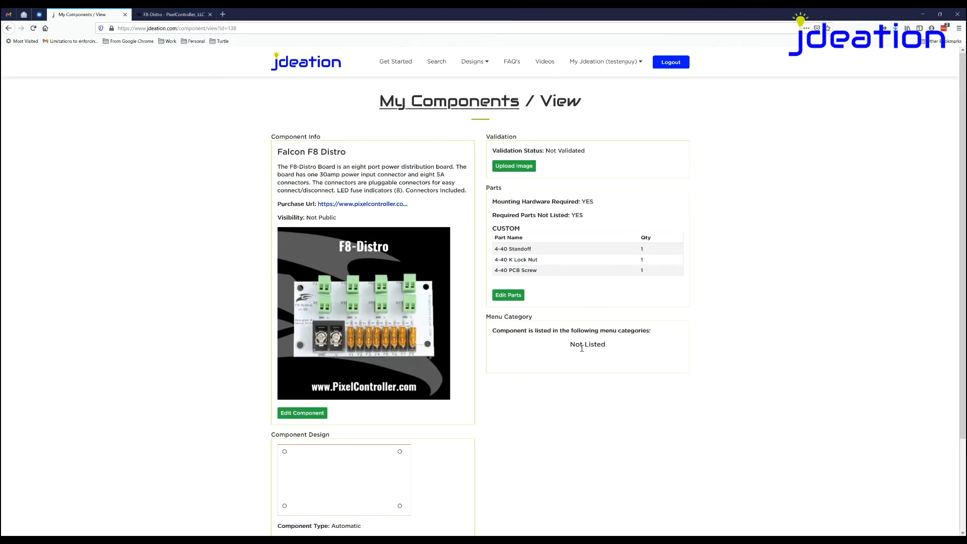
scroll(582, 347, down, 1)
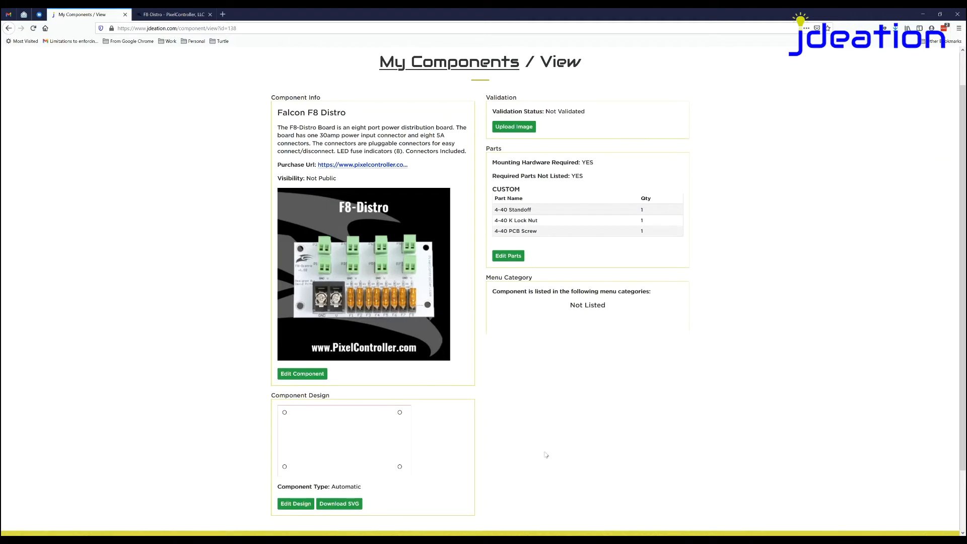
scroll(546, 455, up, 1)
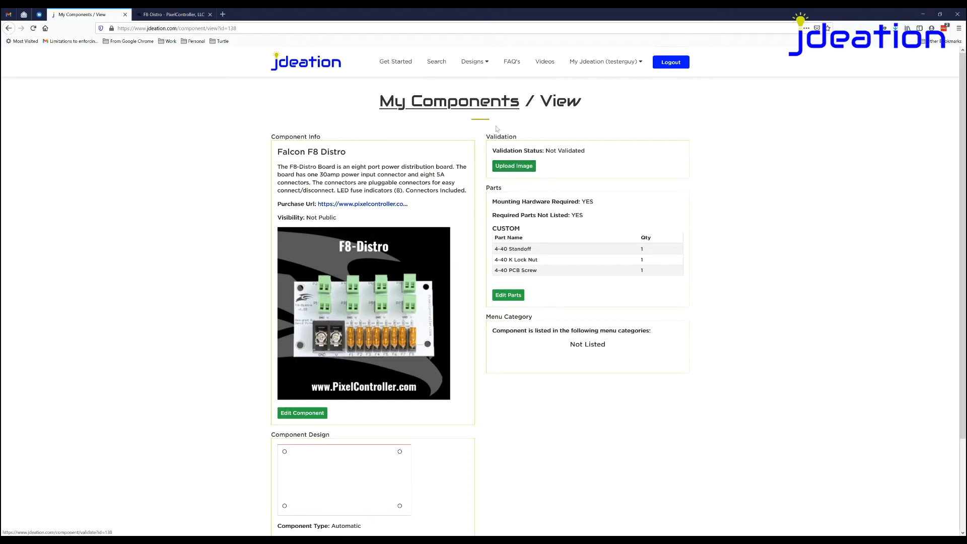
drag(546, 151, 586, 151)
Open the component's validation instructions and save the validation PDF to Downloads as falcon-distro-component_validation.pdf.
click(514, 166)
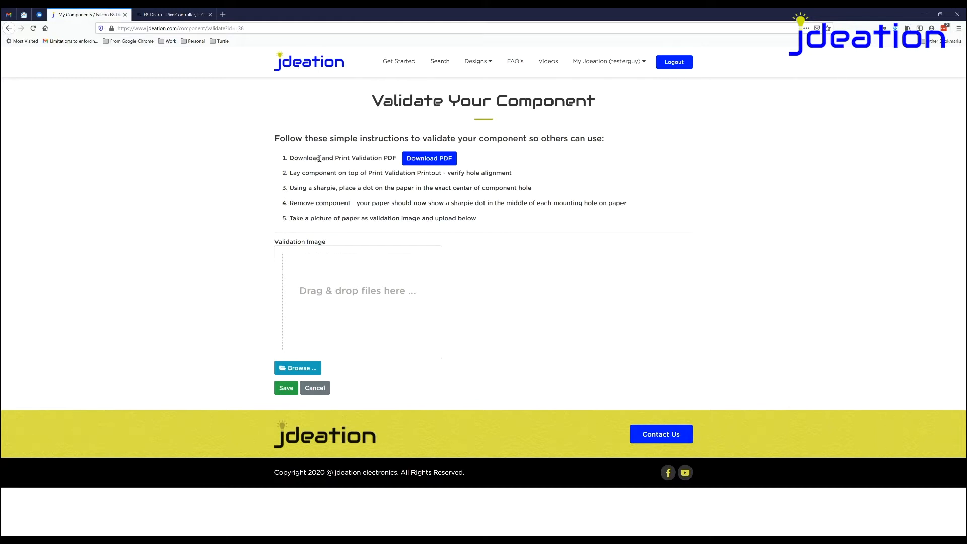
click(427, 164)
click(172, 220)
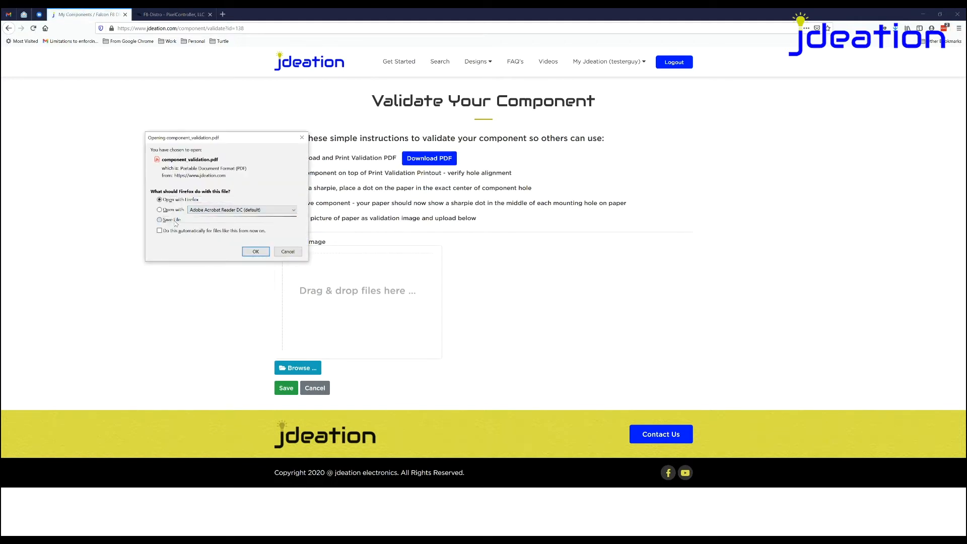
click(256, 252)
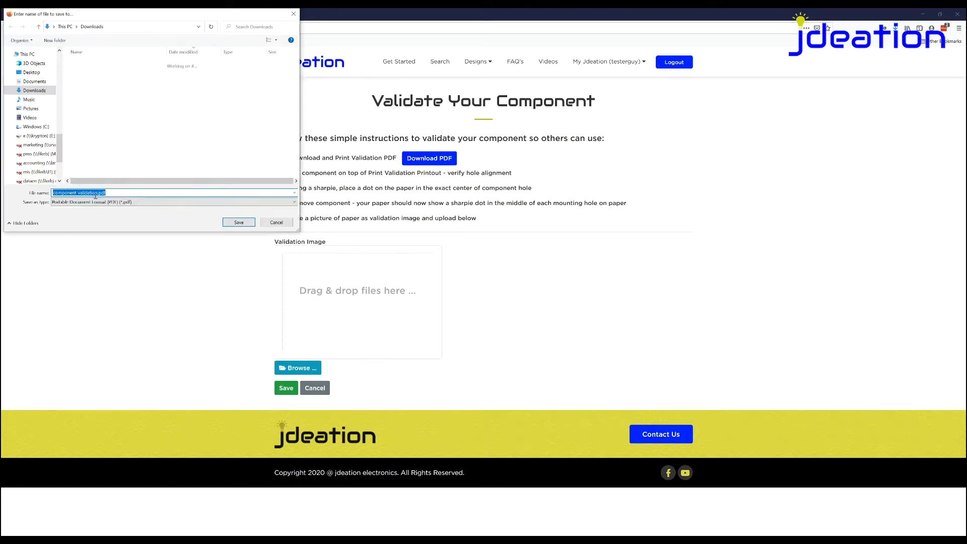
click(95, 195)
text(falcon cistro)
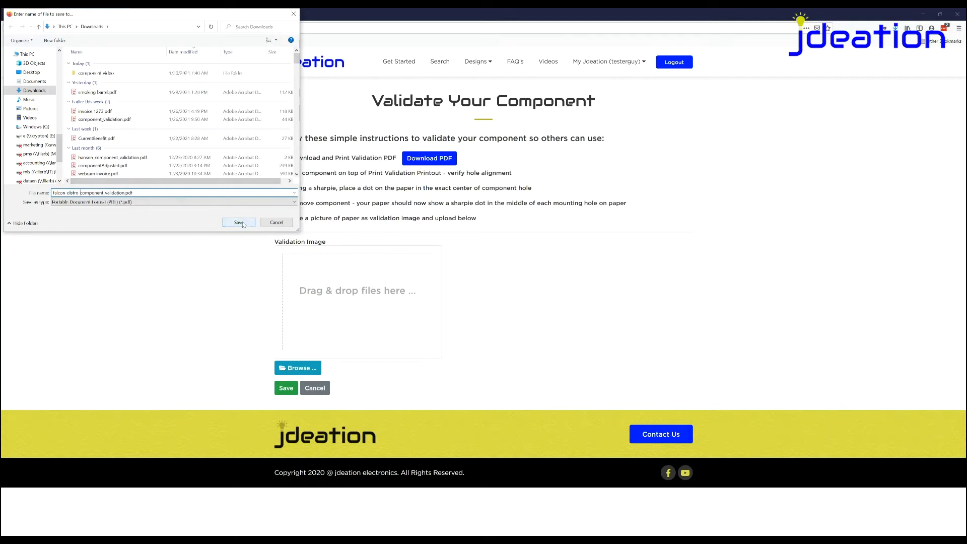
click(239, 223)
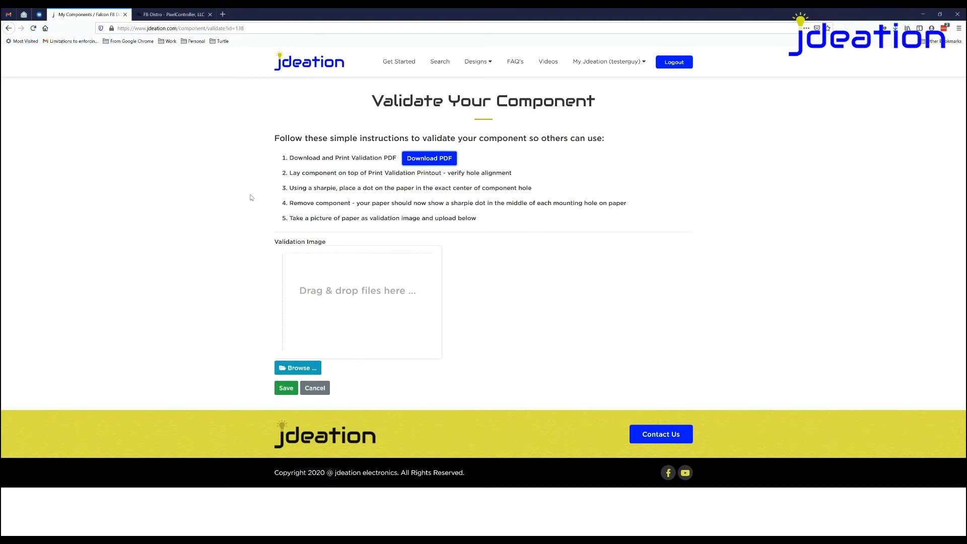
Show the downloaded validation PDF in its folder and open it with Adobe Acrobat Reader DC.
click(895, 29)
click(895, 50)
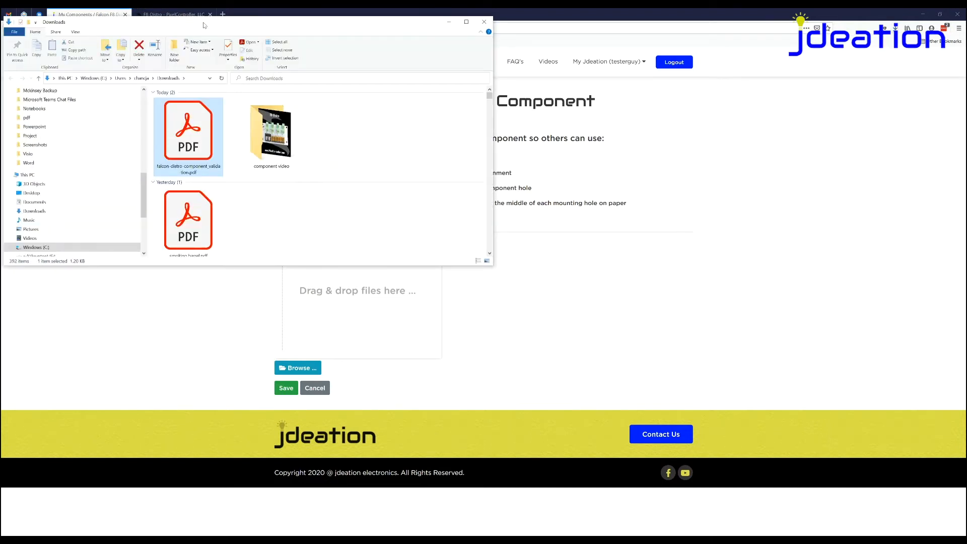
drag(205, 25, 254, 78)
right_click(244, 189)
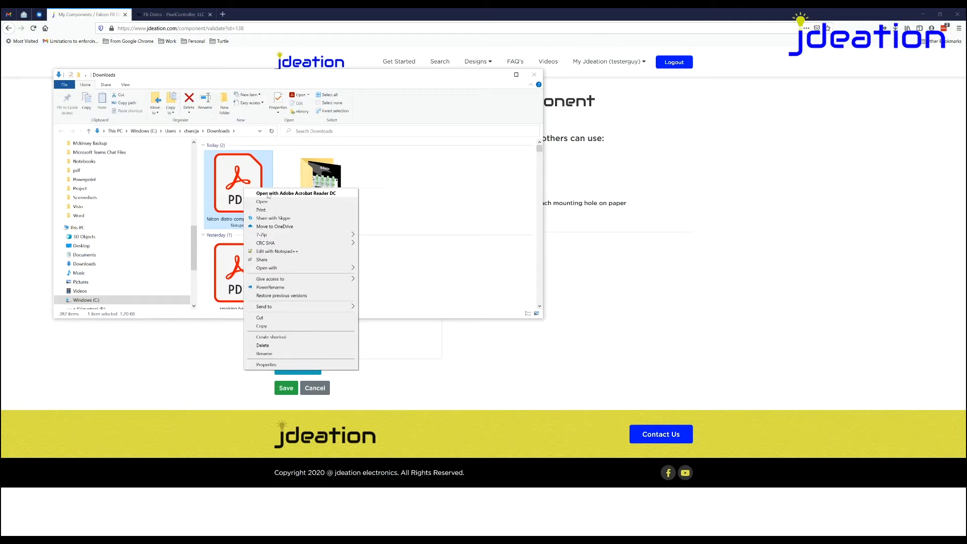
click(268, 194)
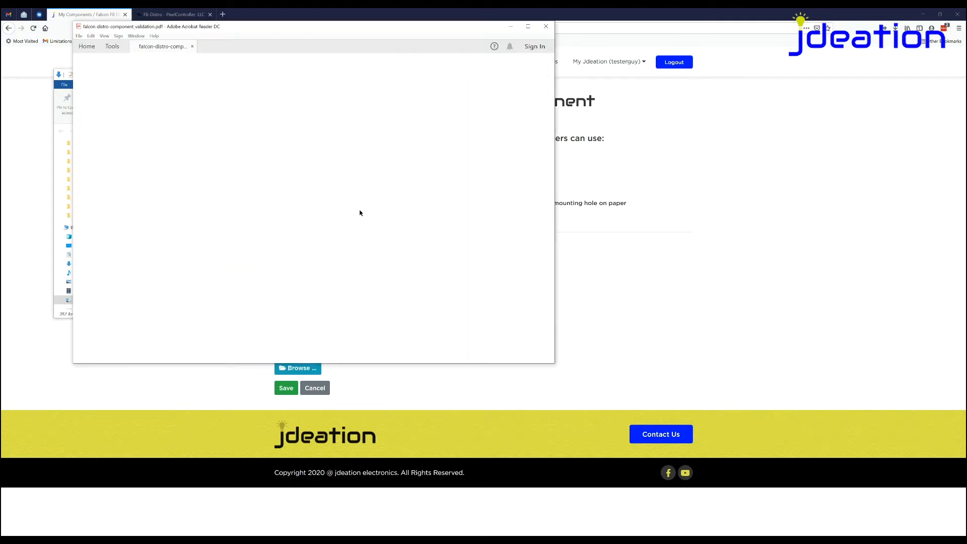